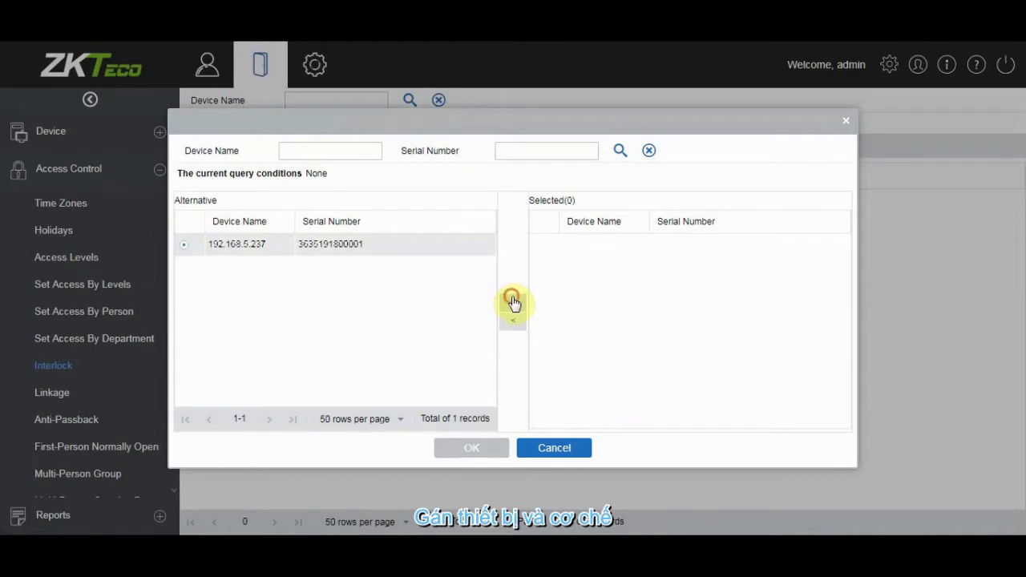
- Add an interlock rule between 192.168.5.237-1 and 192.168.5.237-2 for device 192.168.5.237, and open real-time monitoring to watch door events
left_click(475, 448)
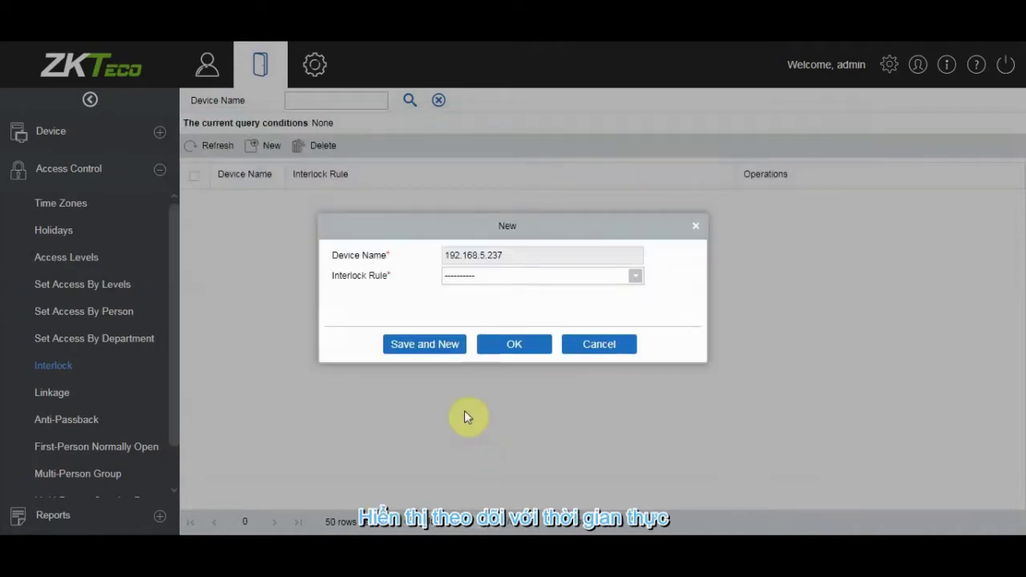
left_click(524, 279)
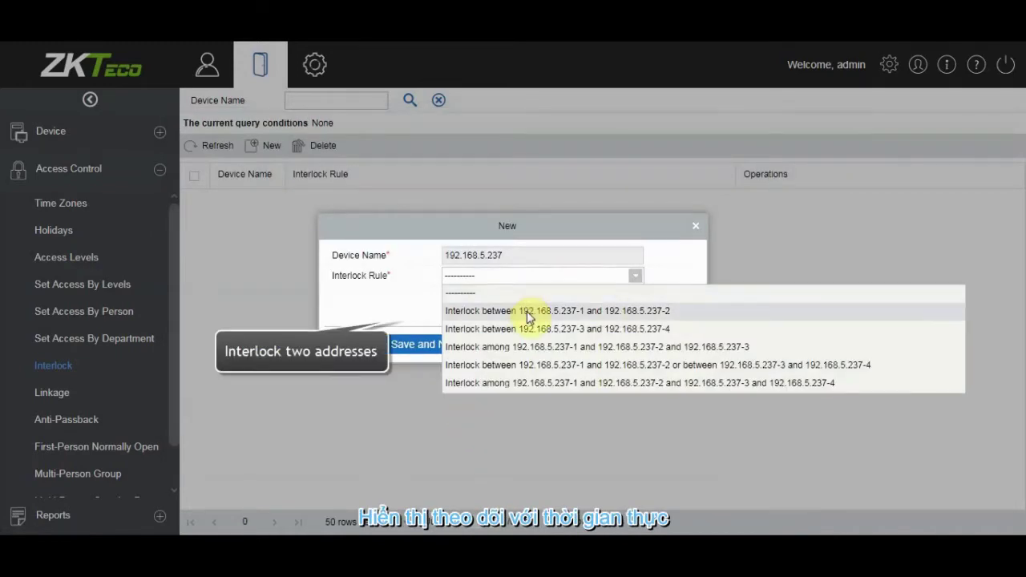
left_click(522, 309)
left_click(514, 345)
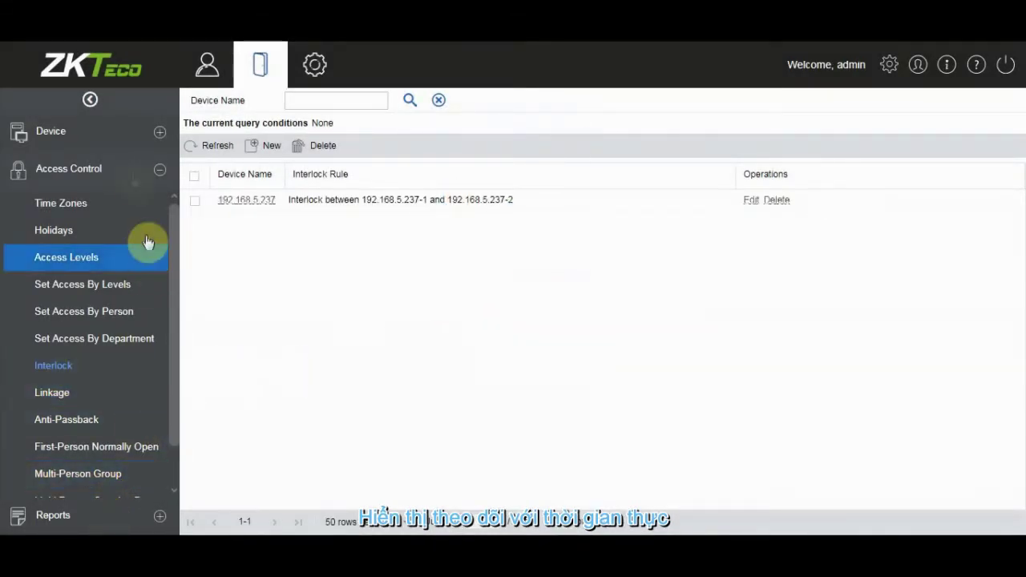
left_click(111, 144)
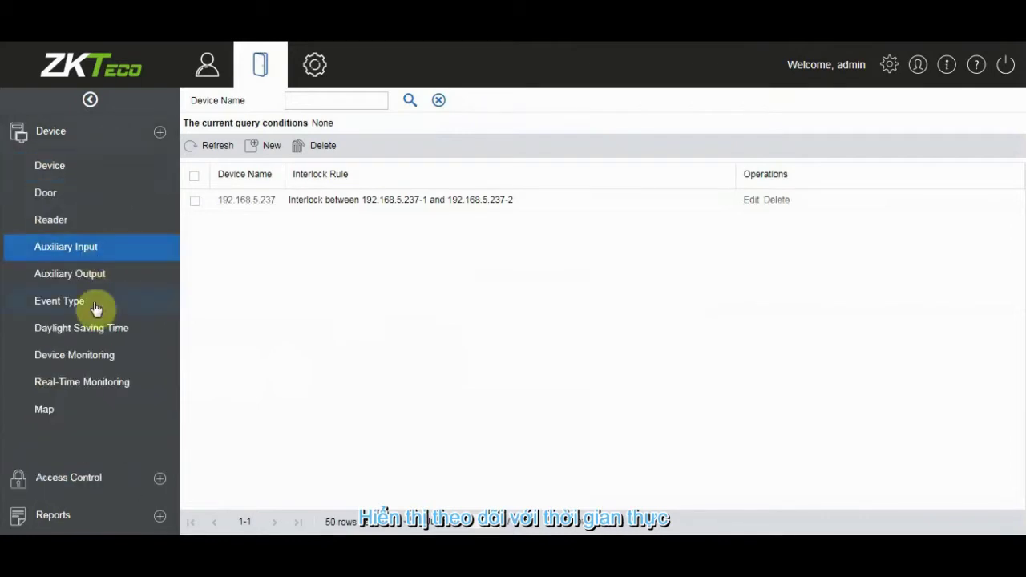
left_click(102, 381)
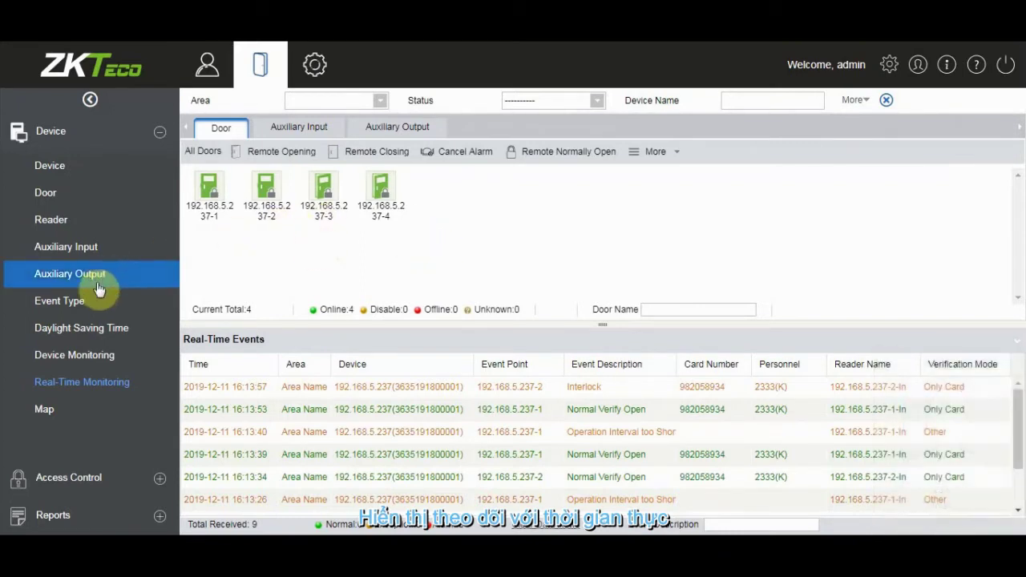
- Change the device's interlock rule to the one among 192.168.5.237-1, 192.168.5.237-2 and 192.168.5.237-3, and return to real-time monitoring
left_click(133, 478)
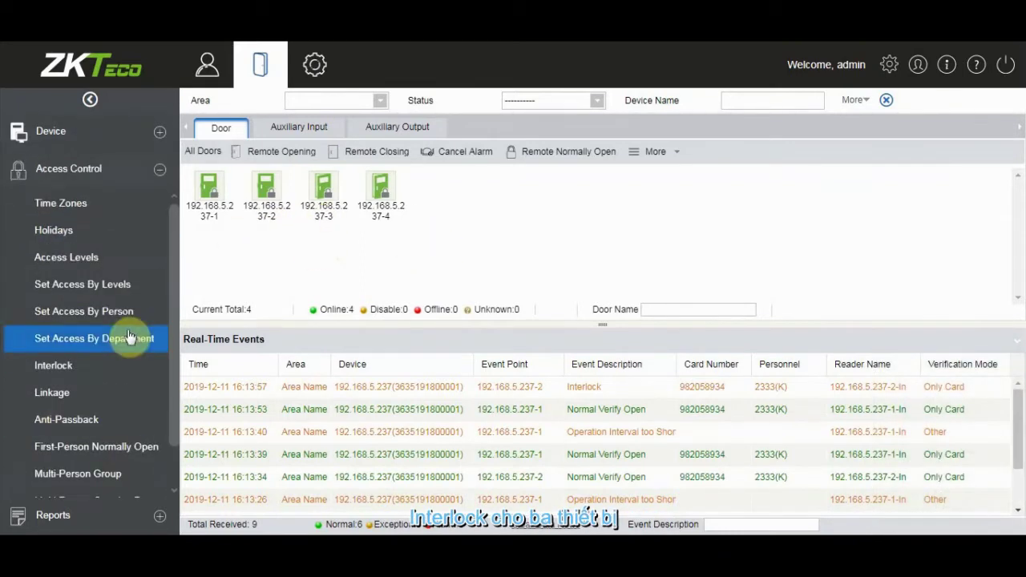
left_click(115, 365)
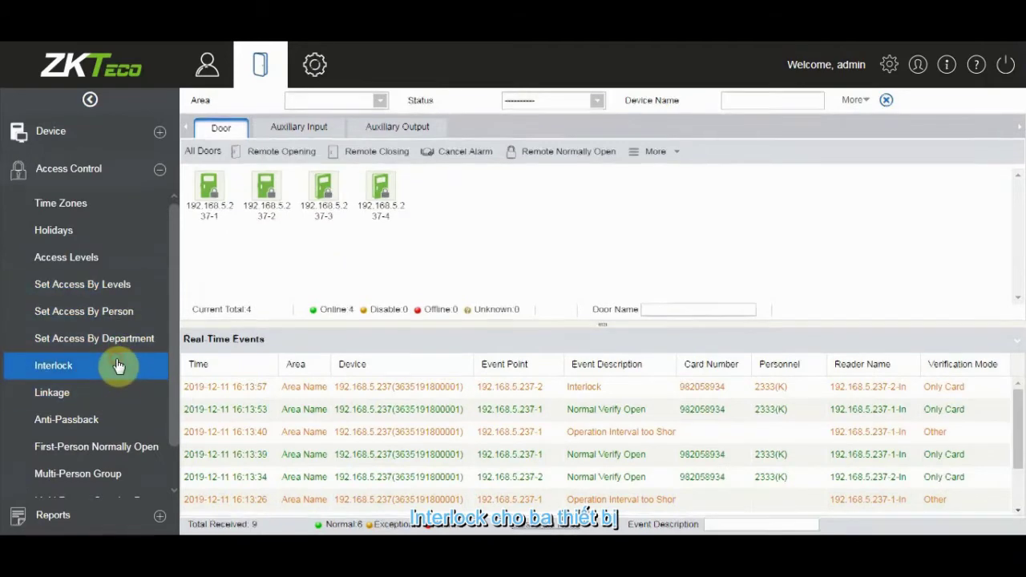
left_click(268, 201)
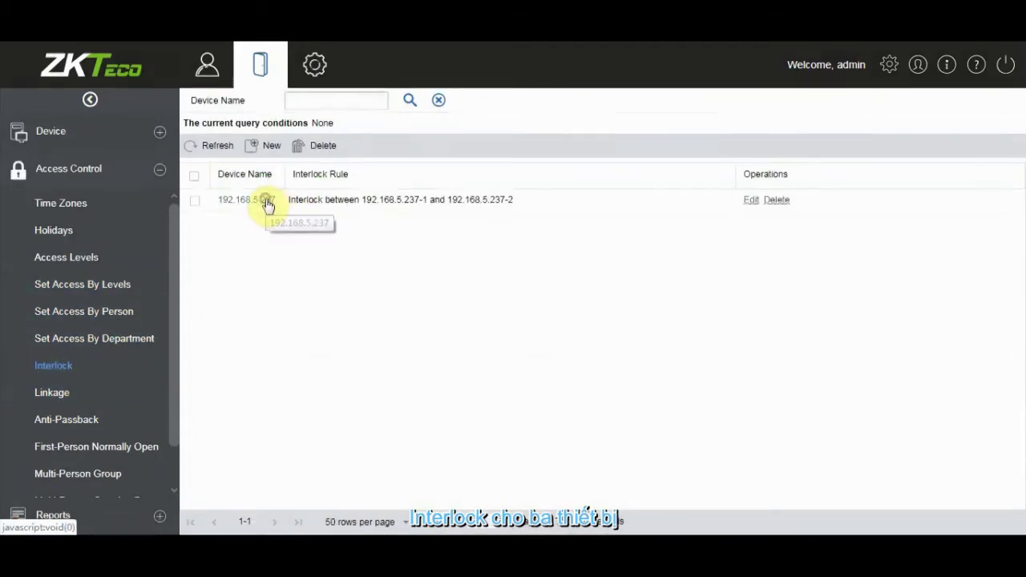
left_click(515, 277)
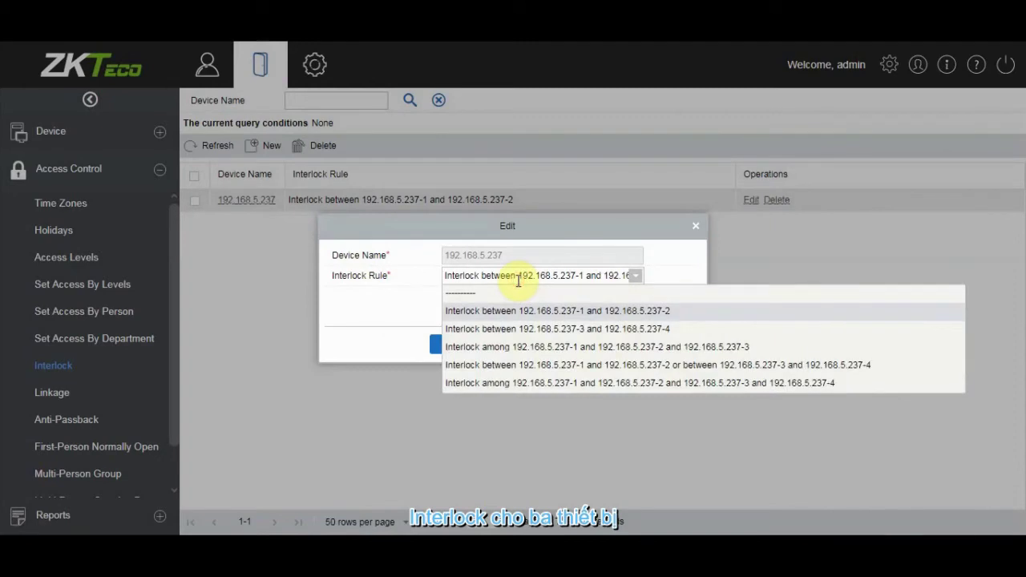
left_click(541, 347)
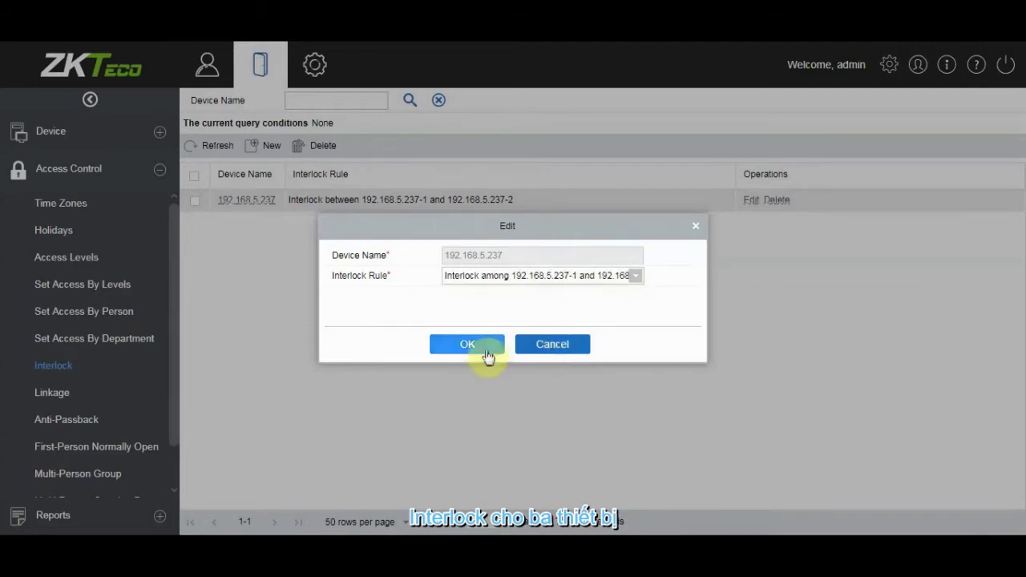
left_click(481, 347)
scroll(105, 131, "down", 1)
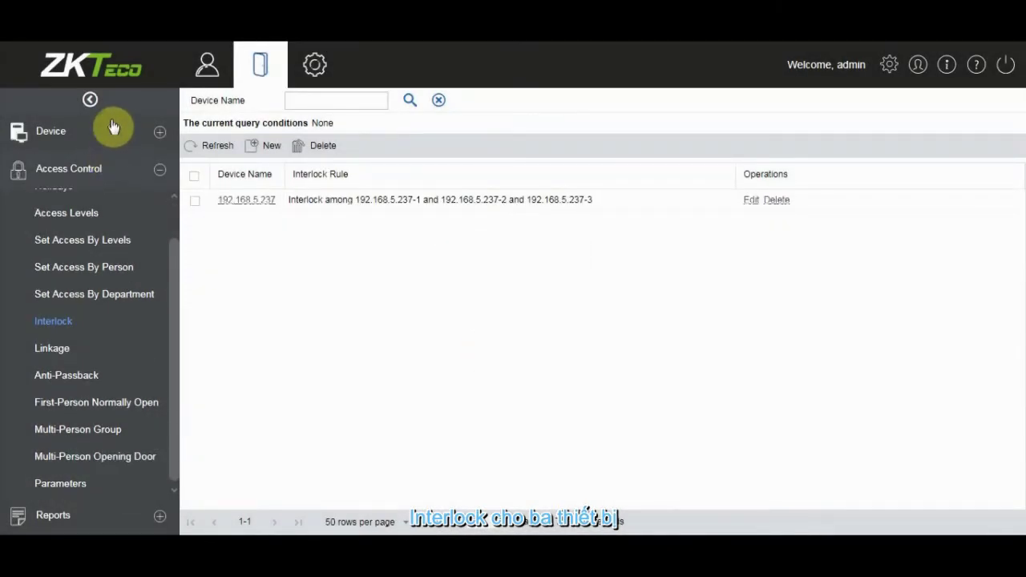
left_click(112, 131)
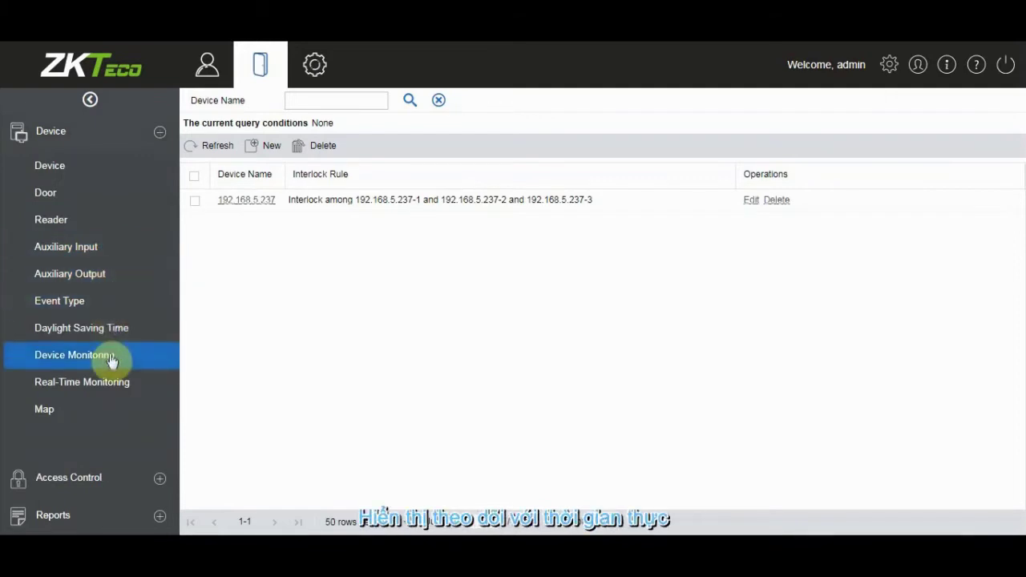
left_click(112, 382)
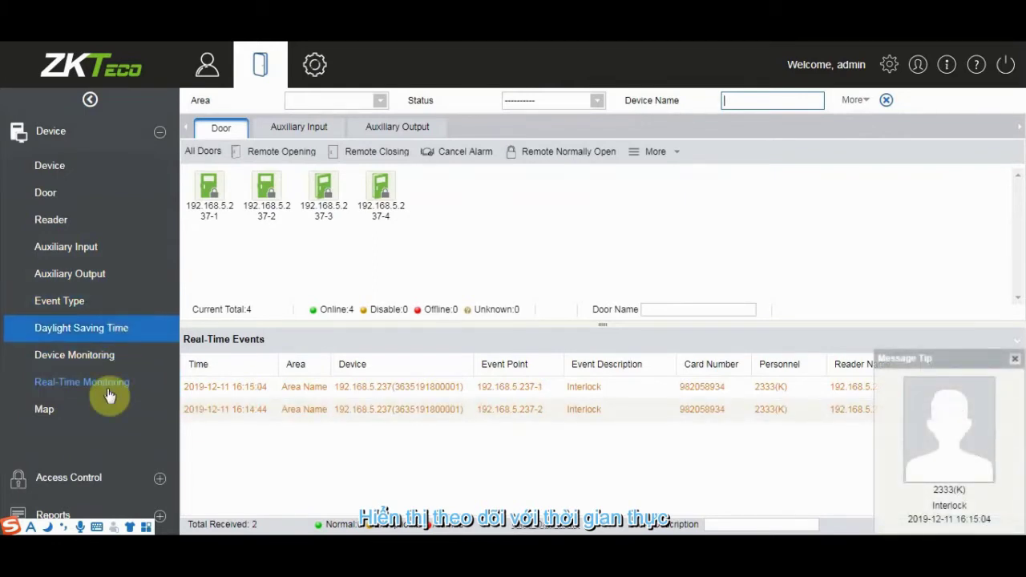
- Set the interlock rule to between 192.168.5.237-1 and 192.168.5.237-2 or between 192.168.5.237-3 and 192.168.5.237-4, and reopen real-time monitoring
left_click(102, 479)
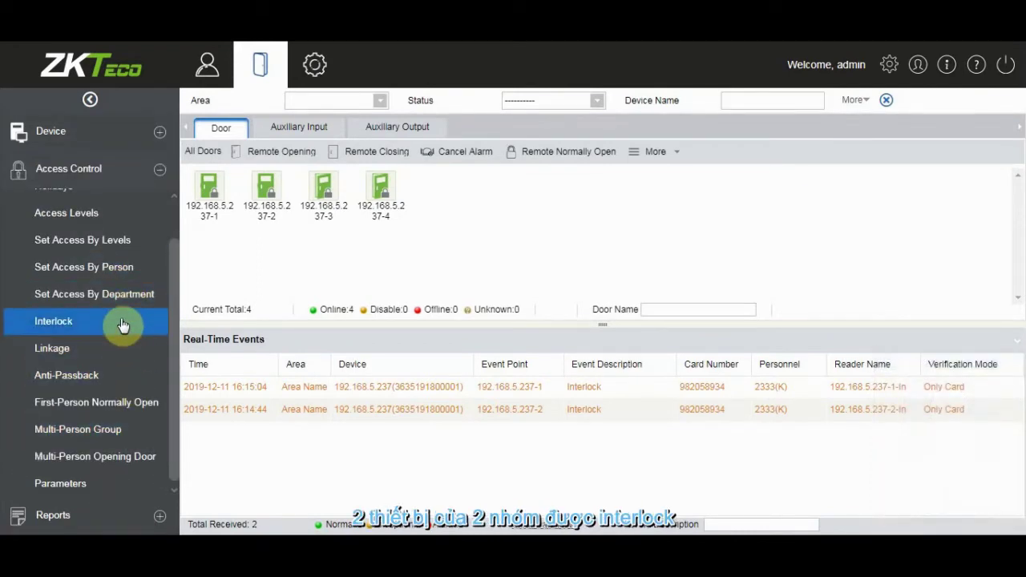
left_click(120, 323)
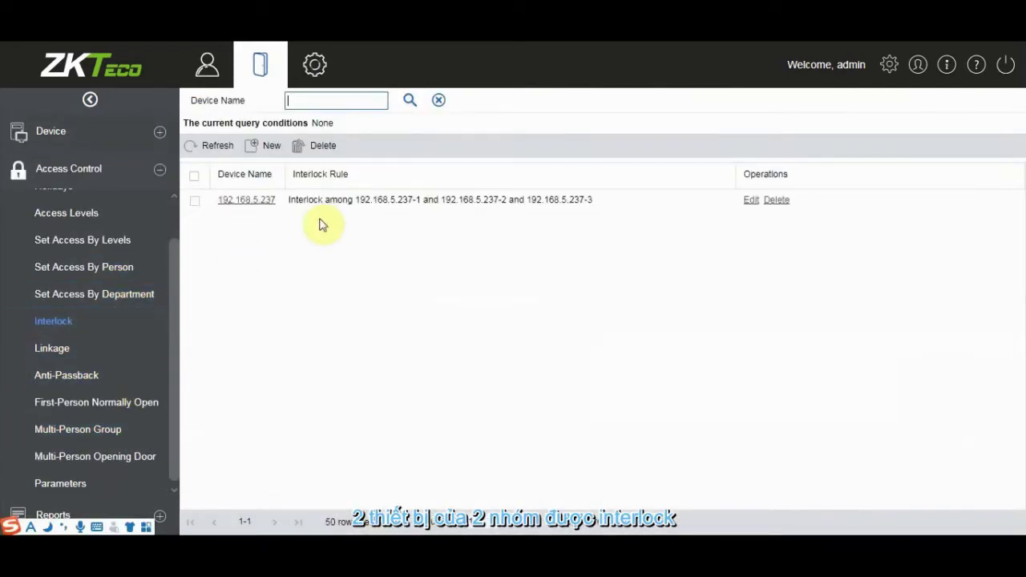
left_click(268, 201)
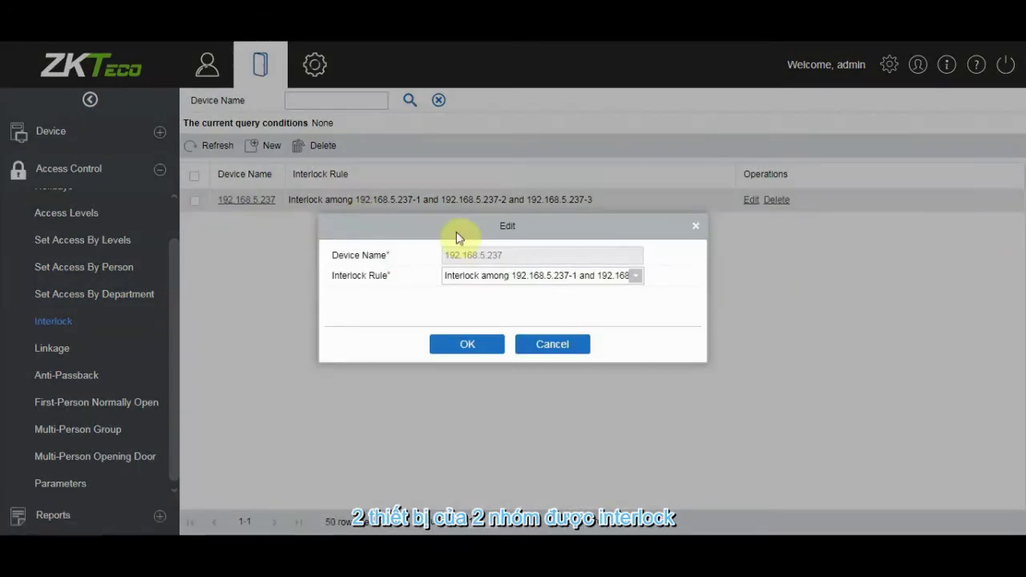
left_click(493, 275)
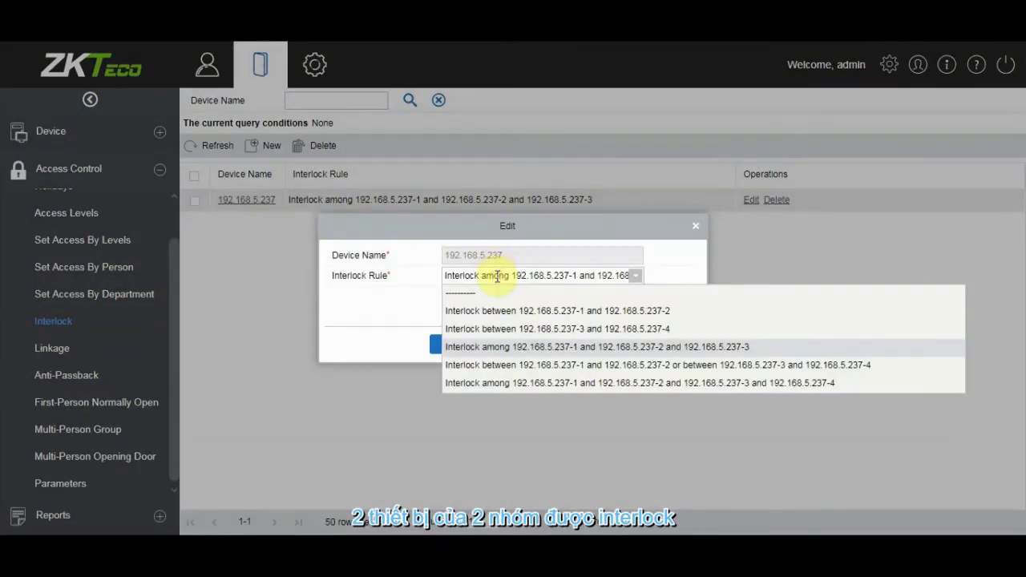
left_click(525, 367)
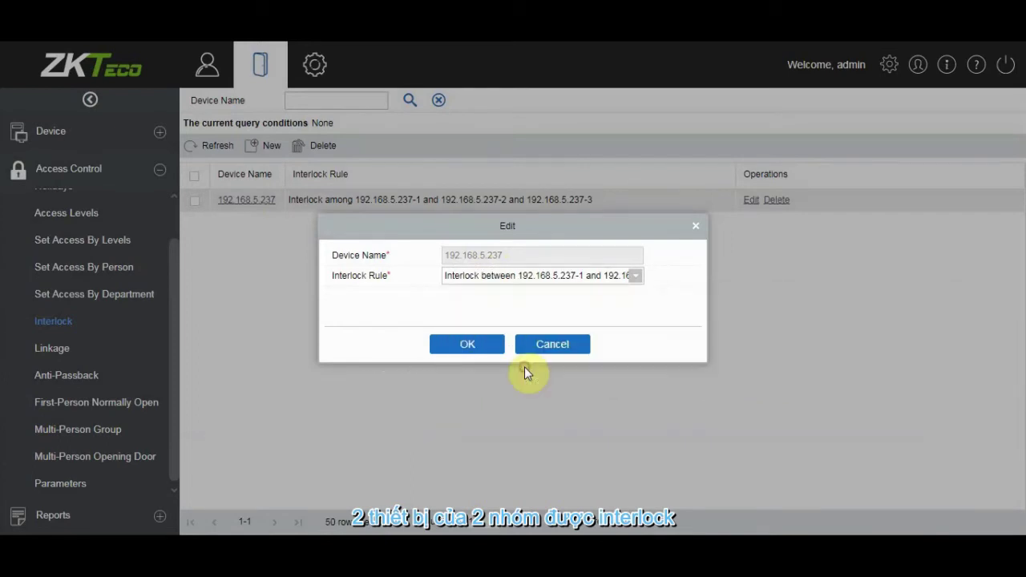
left_click(471, 346)
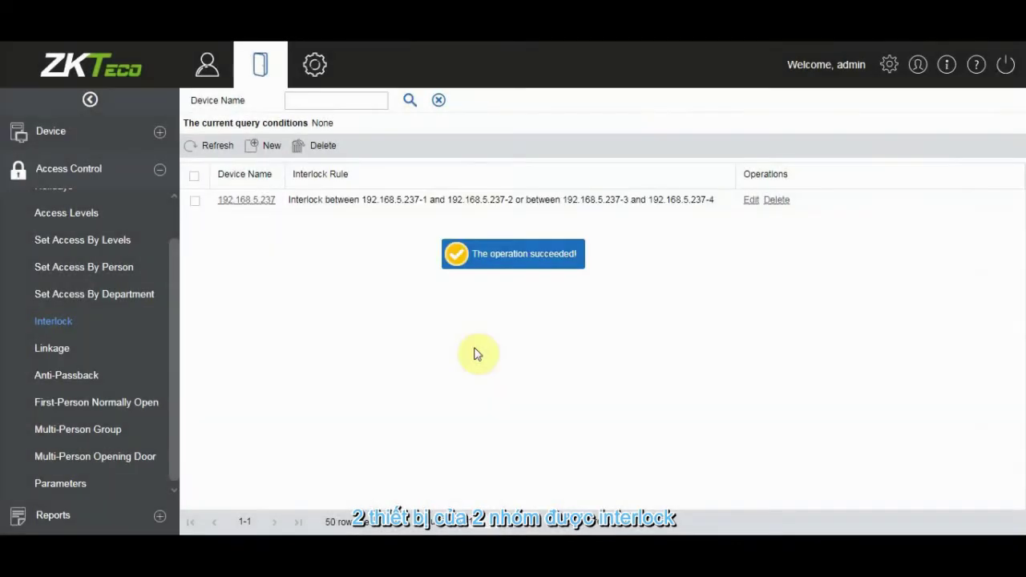
left_click(77, 138)
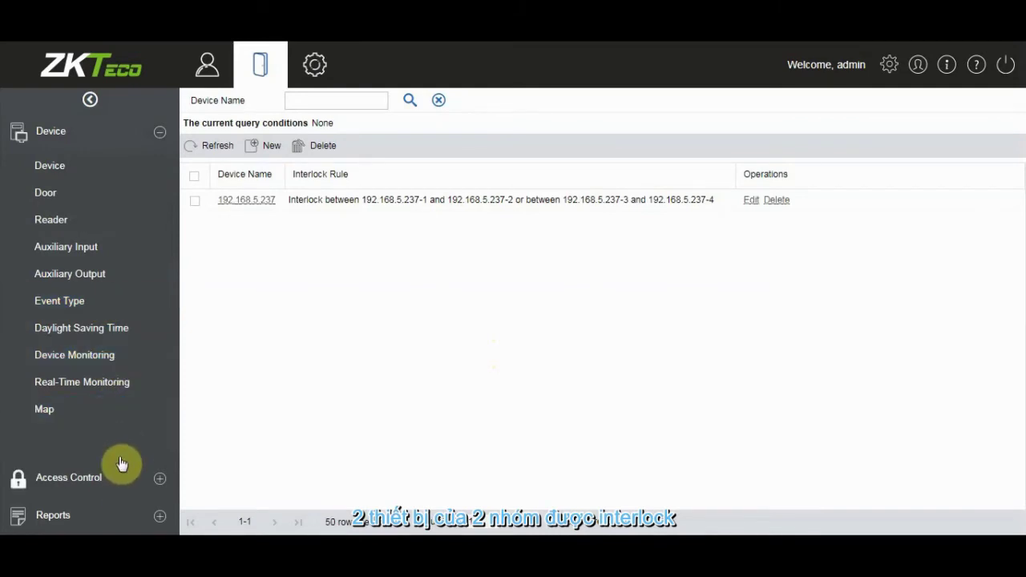
left_click(128, 397)
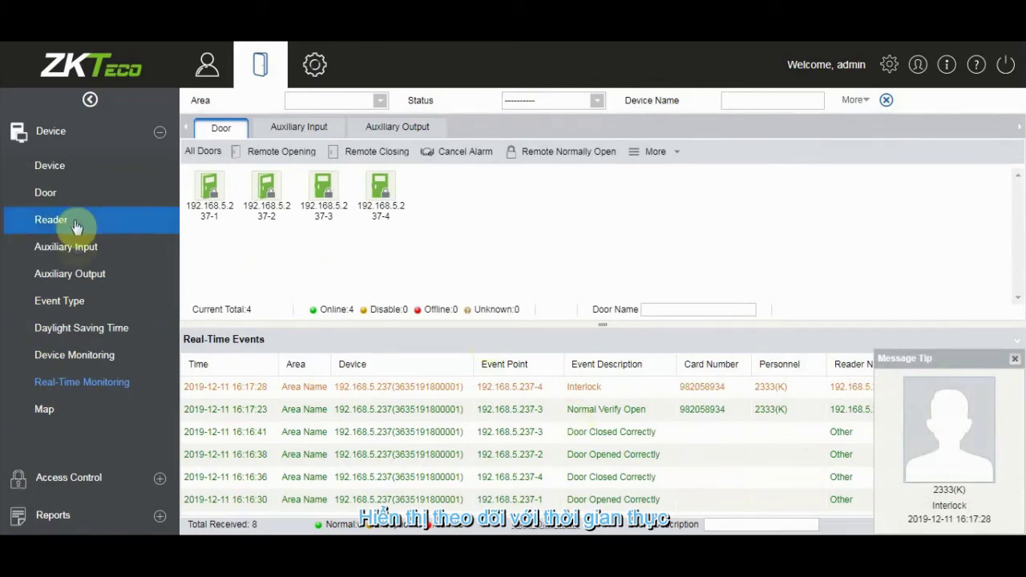
- Edit the device's interlock rule to interlock among all four doors, 192.168.5.237-1 through 192.168.5.237-4, and save it
left_click(102, 477)
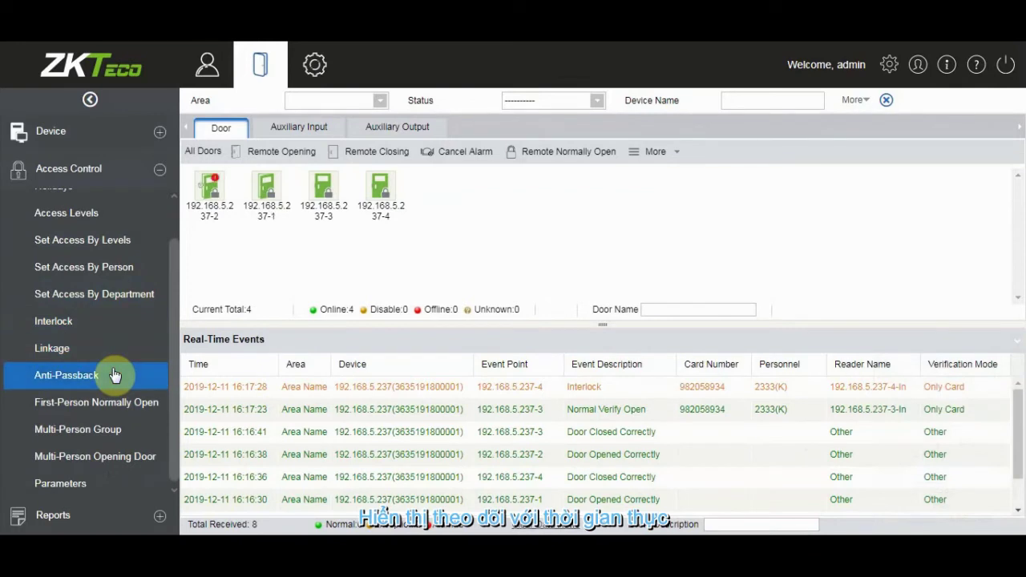
left_click(117, 329)
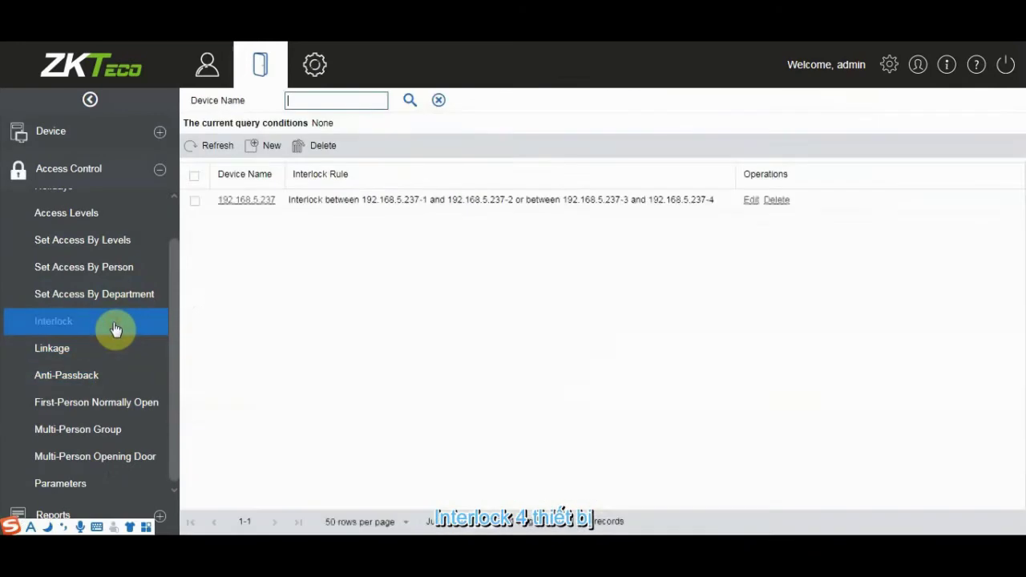
left_click(235, 204)
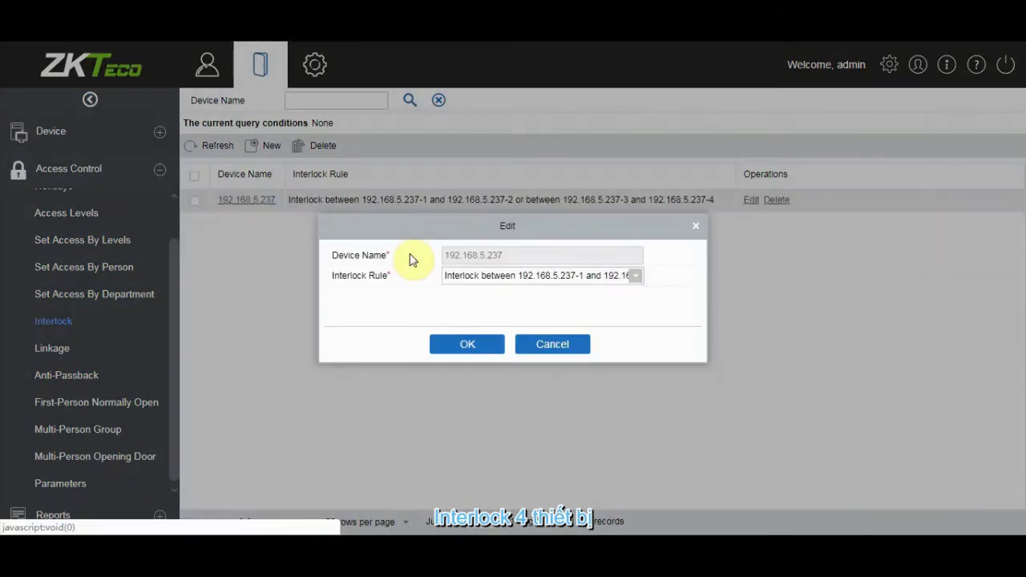
left_click(474, 276)
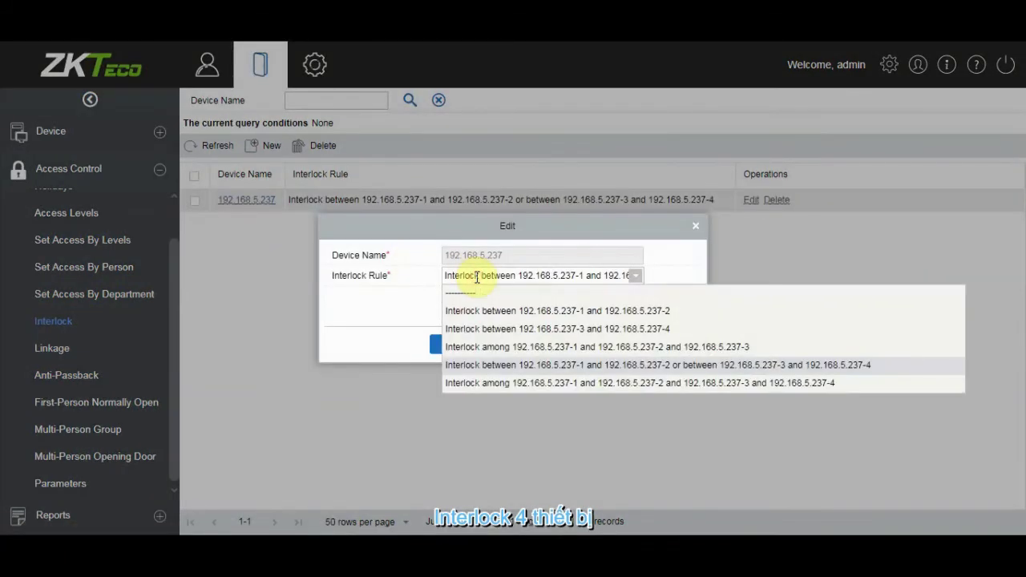
left_click(542, 384)
left_click(472, 347)
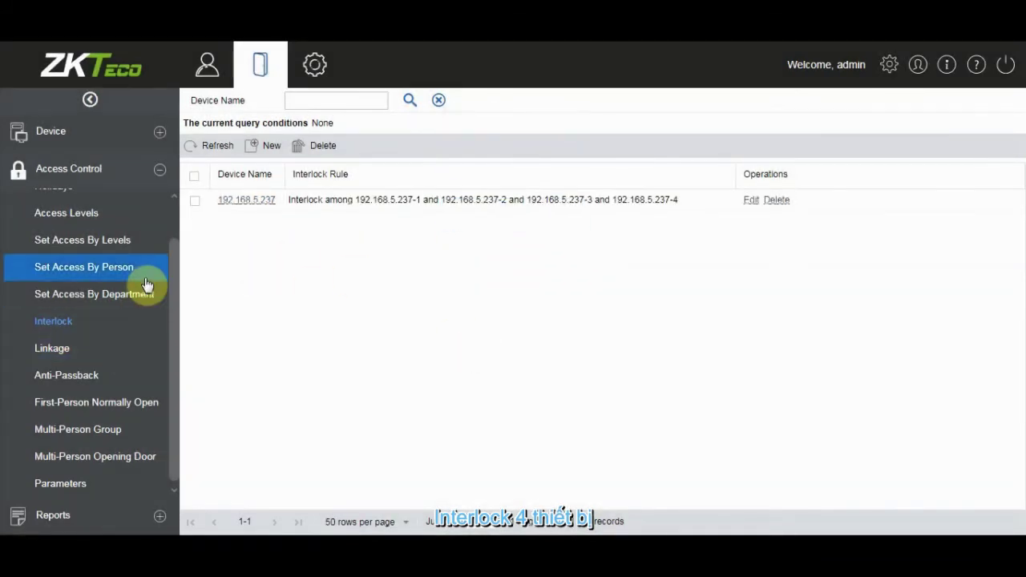
- In real-time monitoring, cancel the alarm on door 192.168.5.237-2, entering the user password for security verification and confirming the operation
left_click(131, 134)
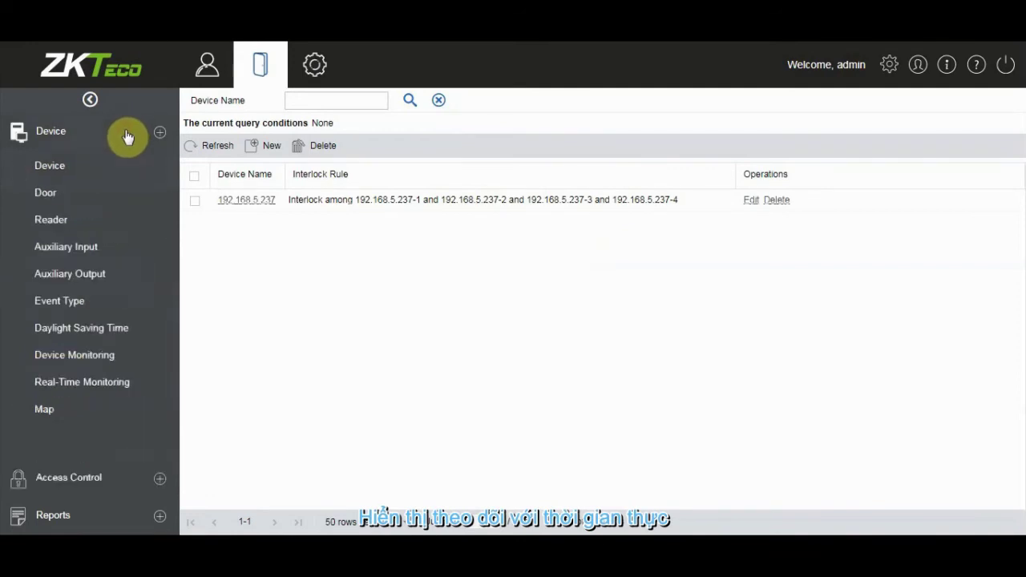
left_click(89, 381)
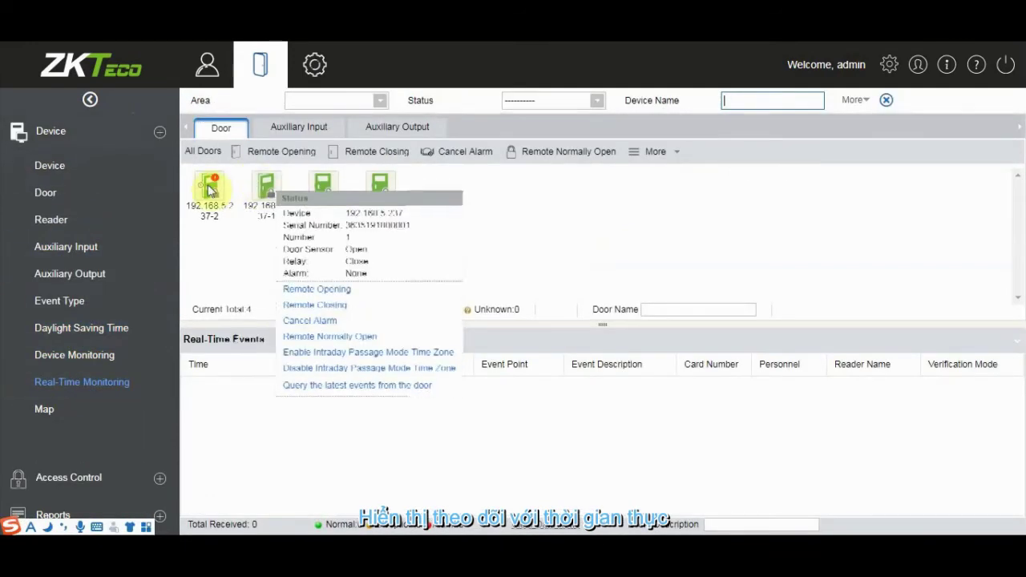
mouse_move(205, 195)
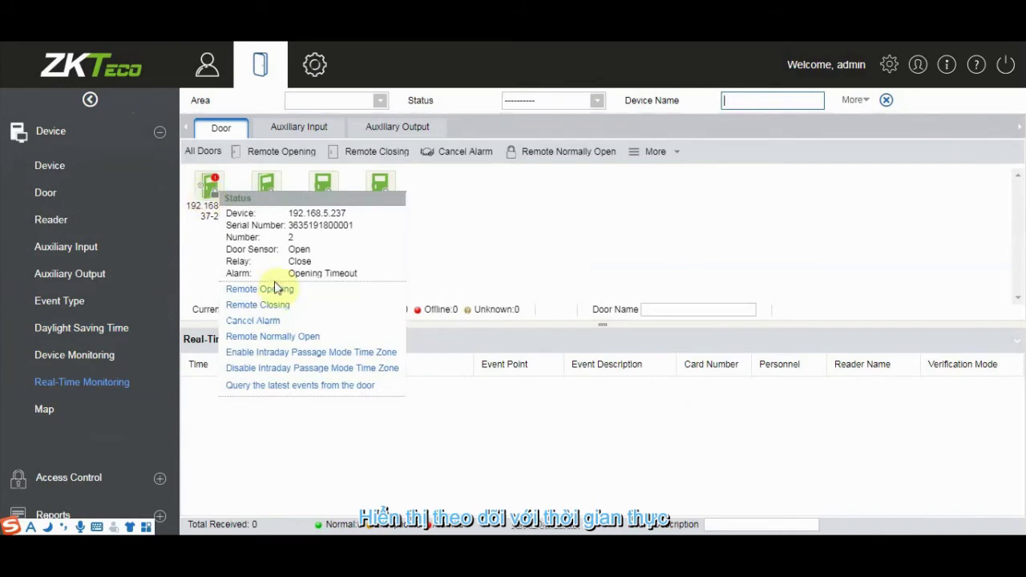
left_click(287, 323)
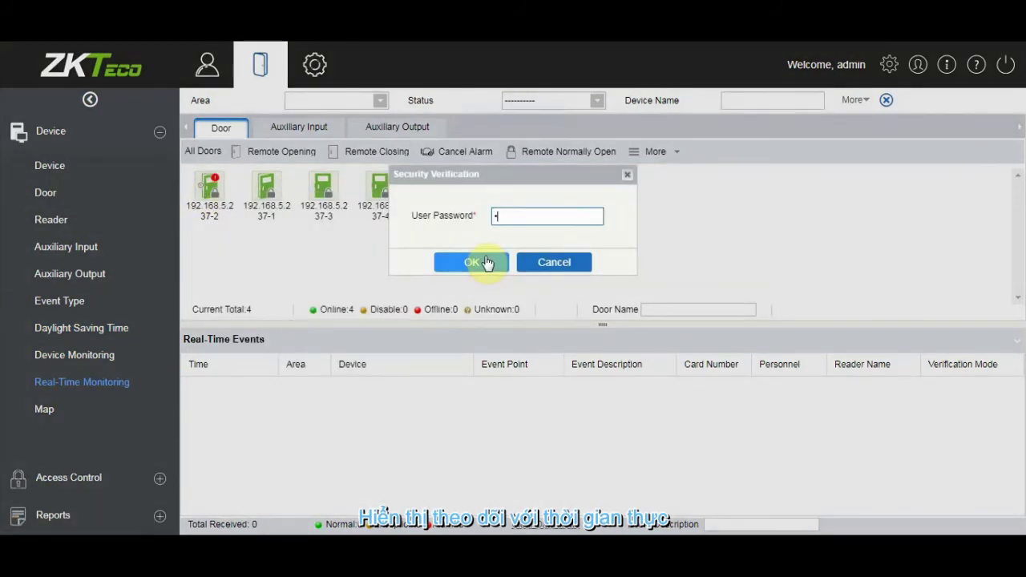
left_click(486, 263)
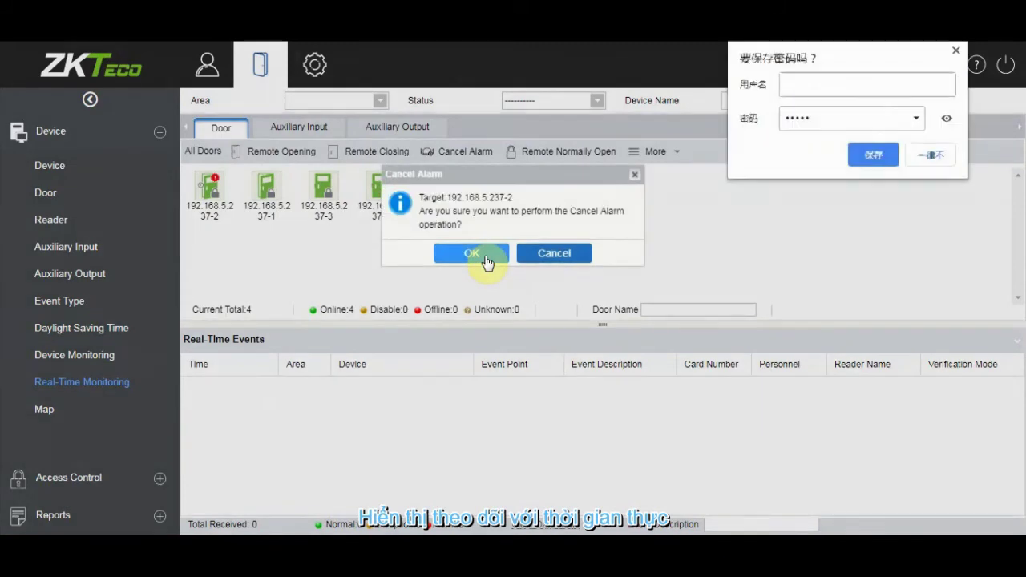
left_click(486, 262)
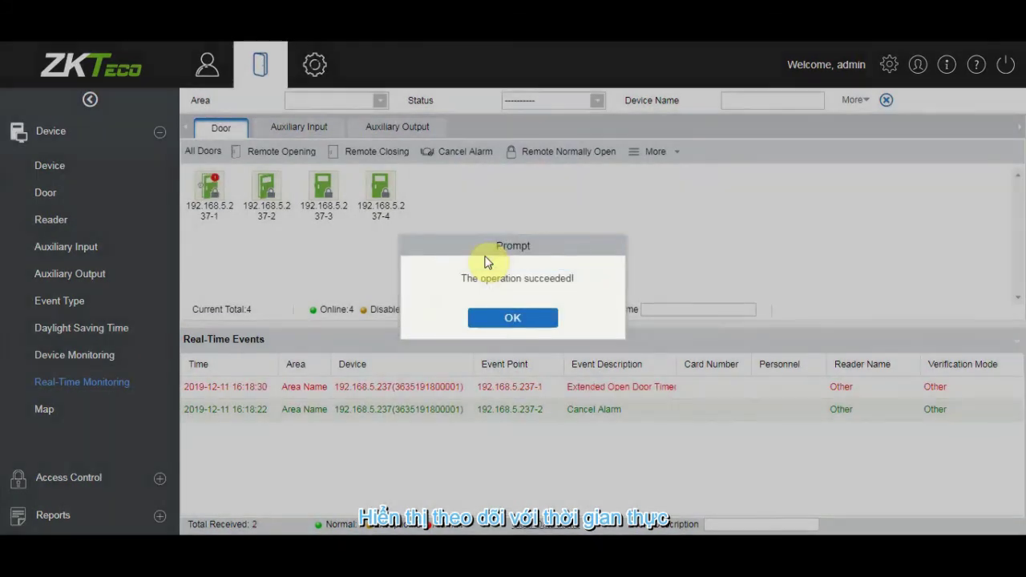
left_click(512, 320)
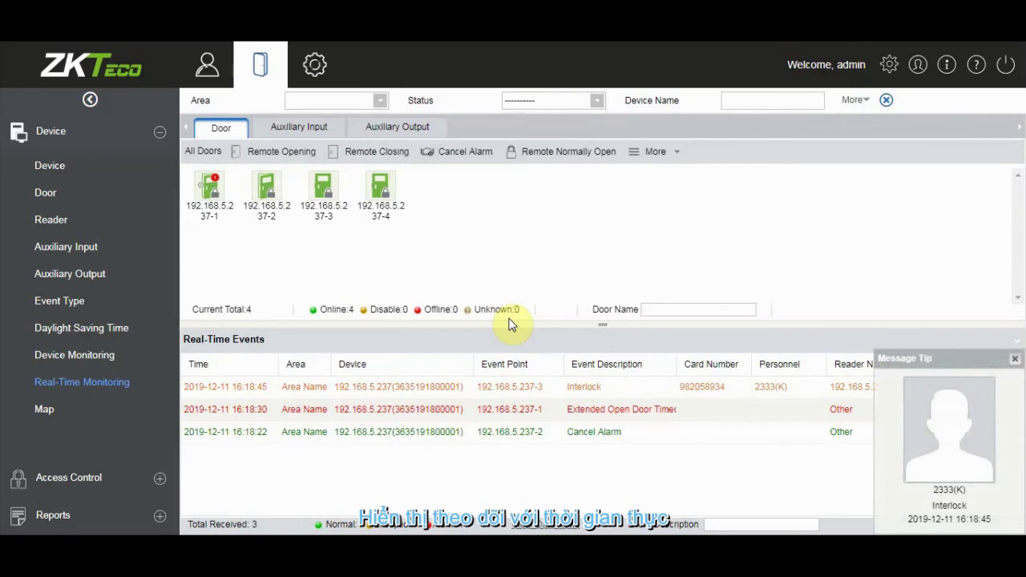